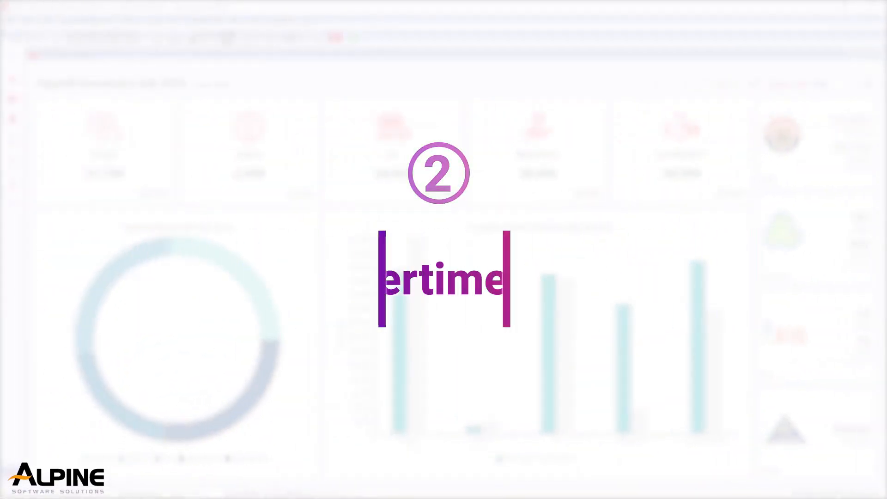
# Open the Office work OT record from Maintain Work OT.
pyautogui.click(200, 20)
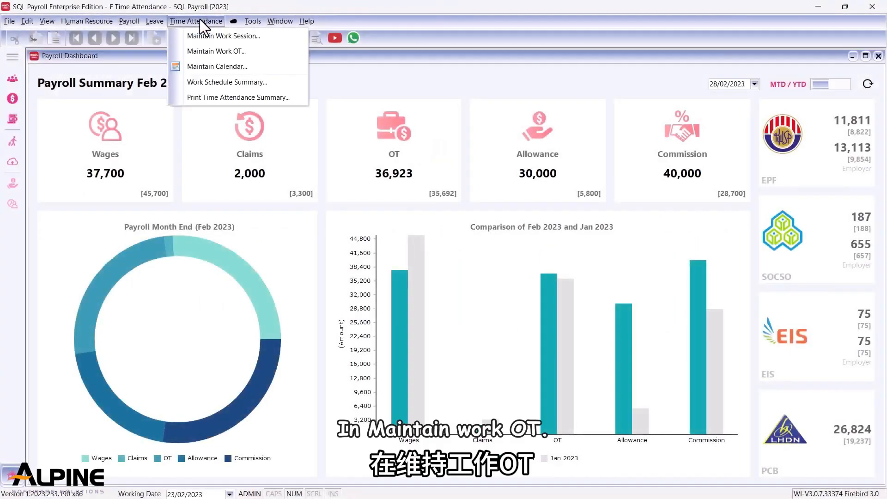
pyautogui.click(198, 50)
pyautogui.doubleClick(207, 82)
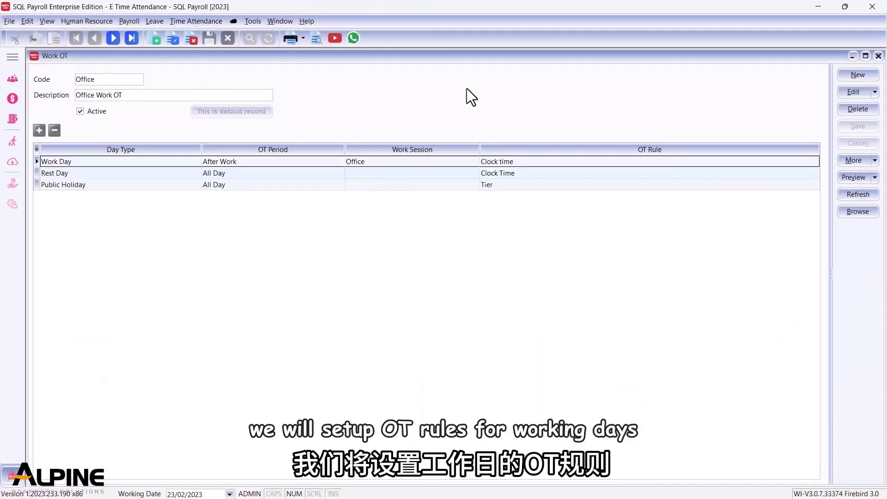
# Edit the record and change the Work Day after-work OT rule type to Tier.
pyautogui.click(853, 93)
pyautogui.click(815, 161)
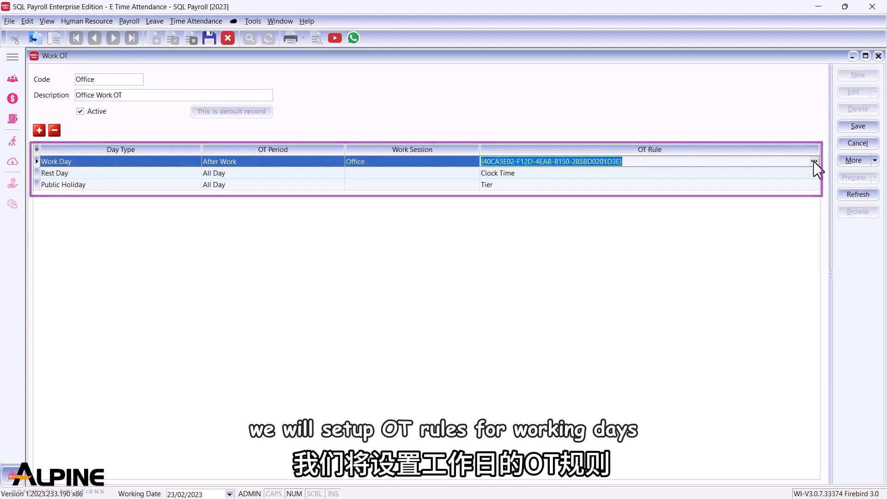
pyautogui.click(813, 162)
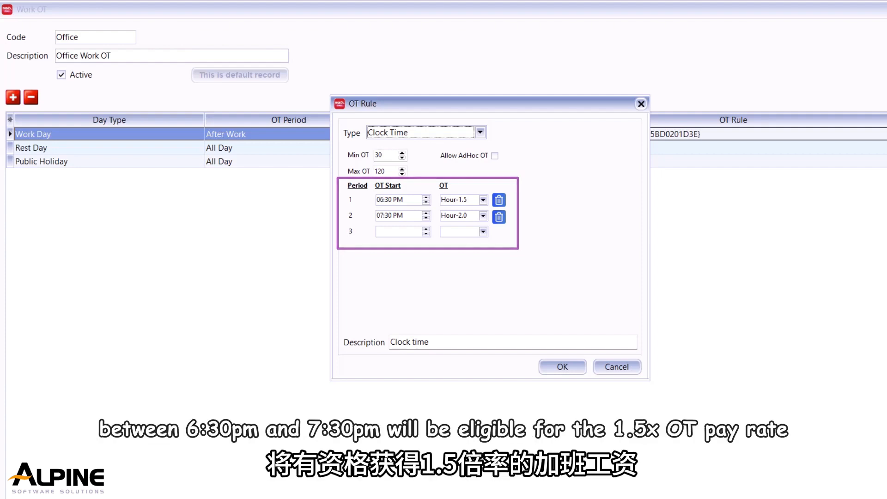
pyautogui.click(415, 133)
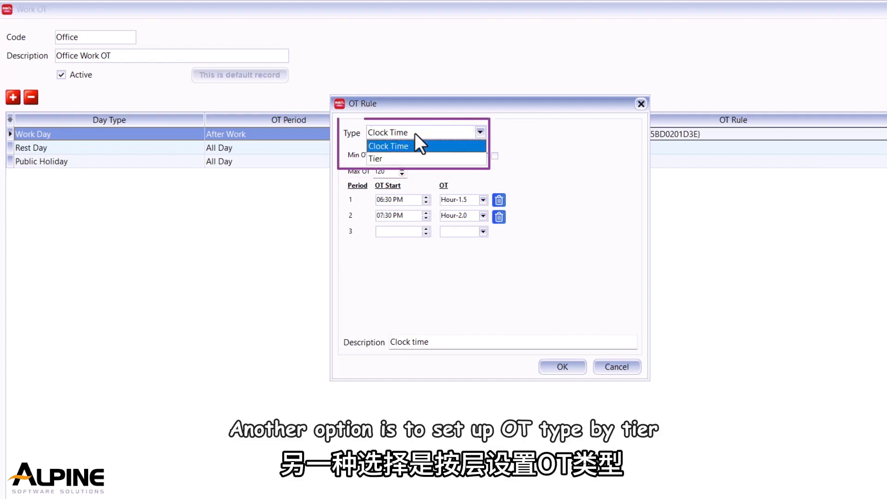
pyautogui.click(403, 159)
# Set the OT start time to 07:00 PM.
pyautogui.click(377, 155)
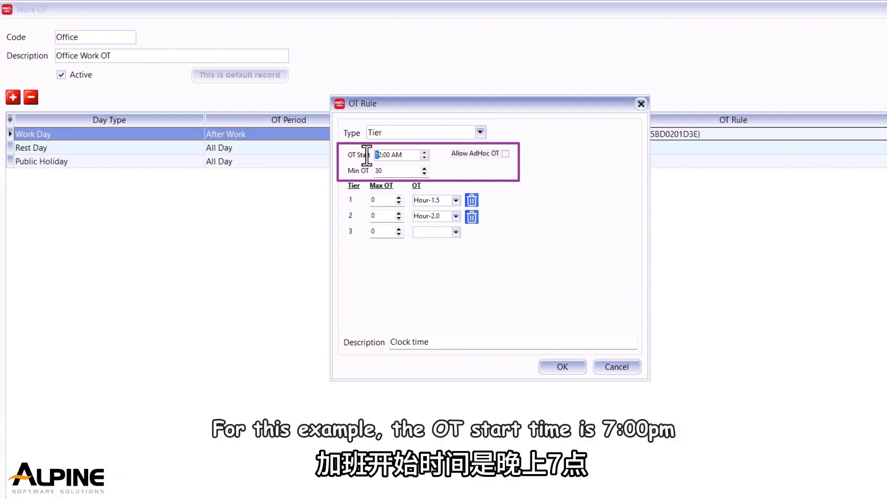
pyautogui.write('0700')
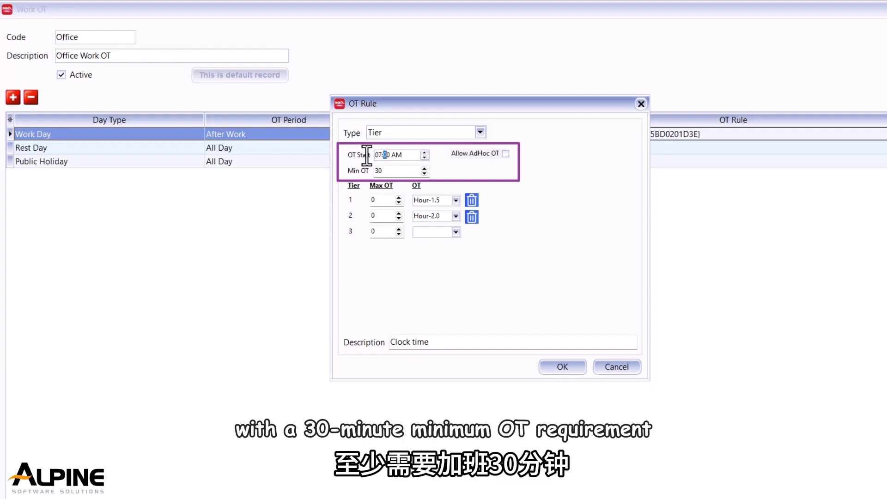
pyautogui.write('p')
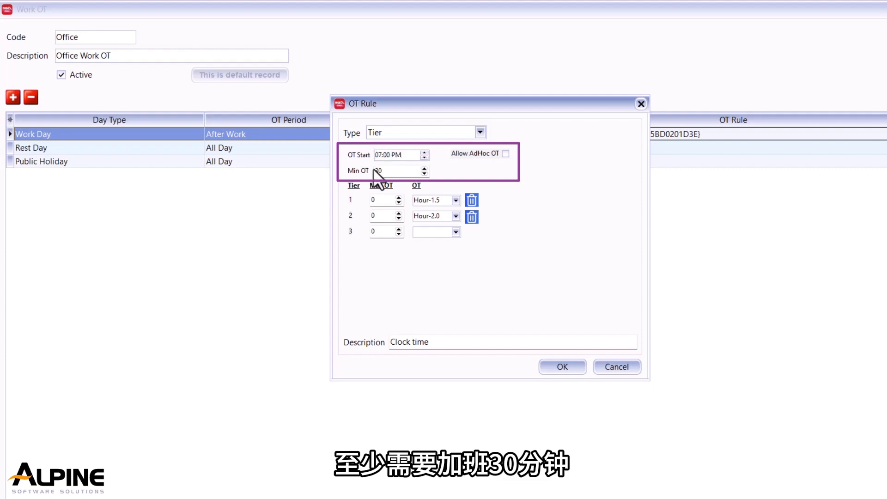
# Set the maximum OT for tier 1 and tier 2 to 60 each.
pyautogui.moveTo(377, 201); pyautogui.dragTo(359, 202)
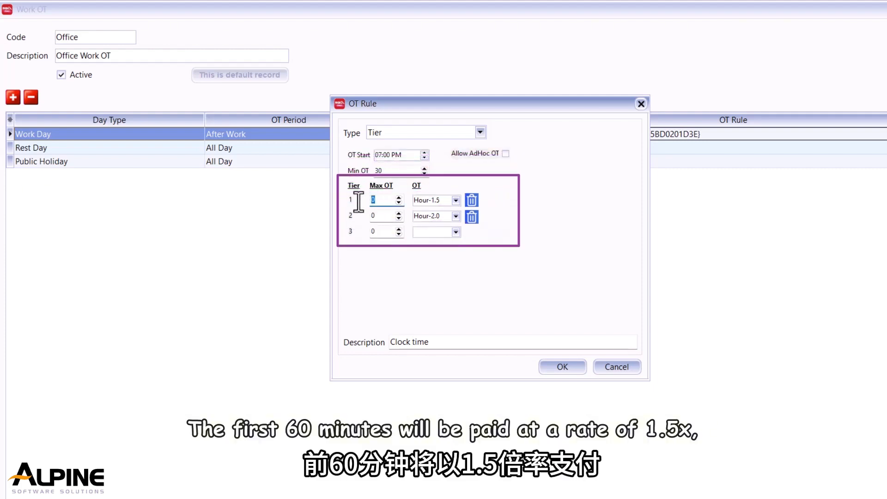
pyautogui.write('60')
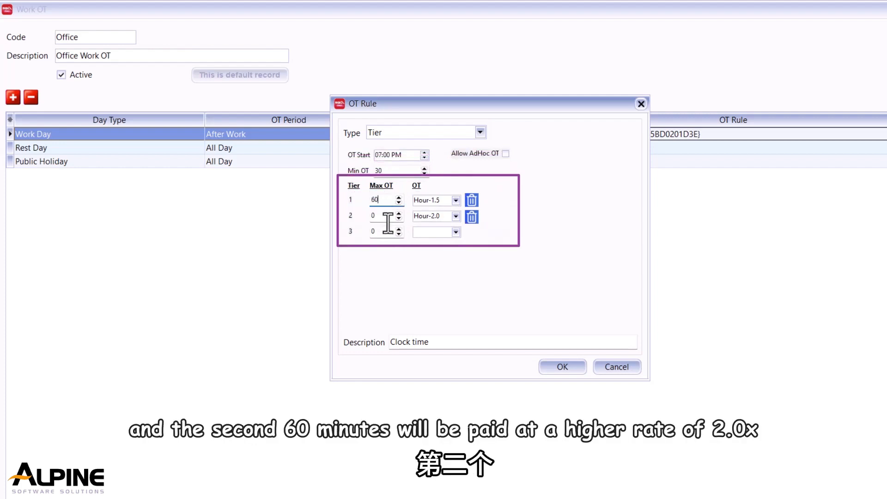
pyautogui.moveTo(386, 217); pyautogui.dragTo(353, 221)
pyautogui.write('6')
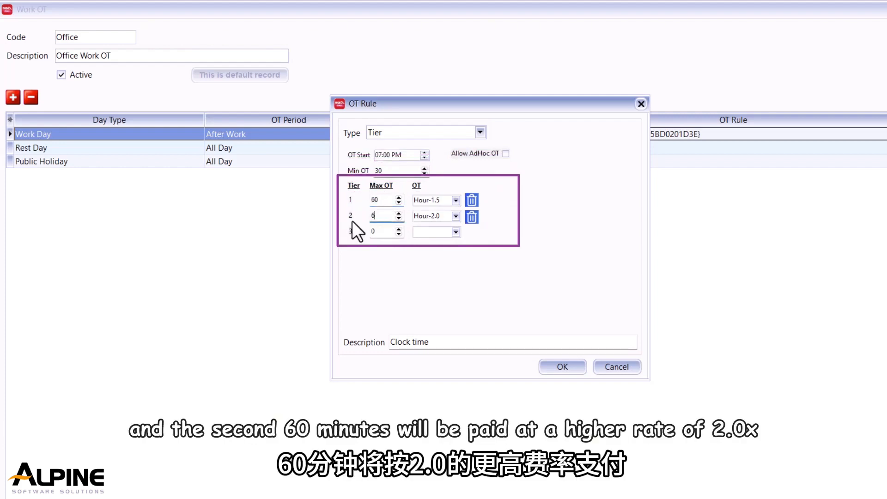
pyautogui.write('0')
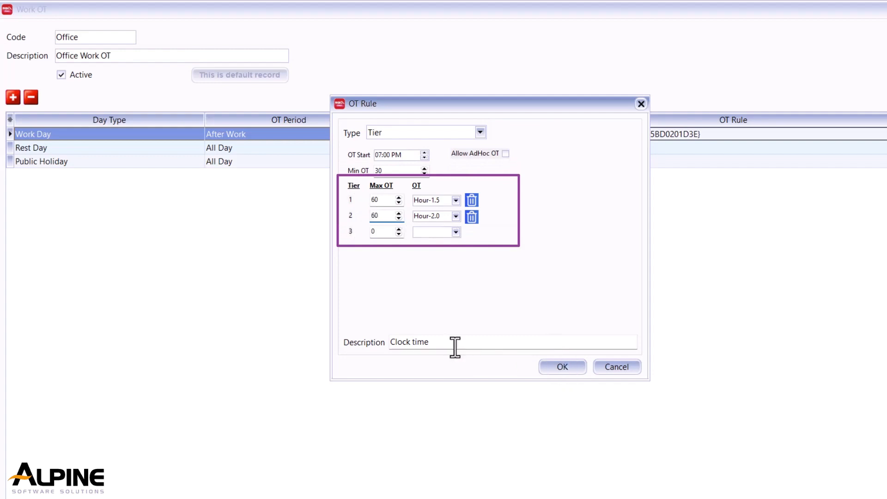
# Describe the OT rule as Tier, confirm the rule, and save the Work OT record.
pyautogui.moveTo(455, 346); pyautogui.dragTo(351, 343)
pyautogui.write('Tier')
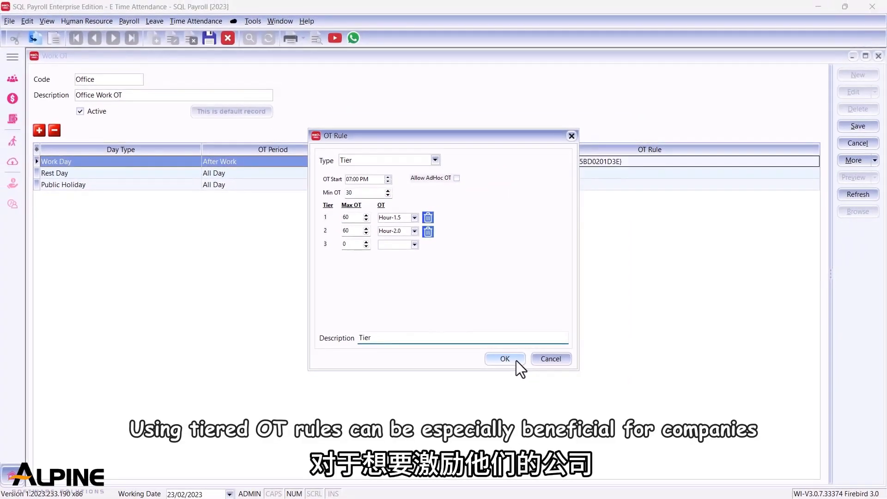
pyautogui.click(504, 359)
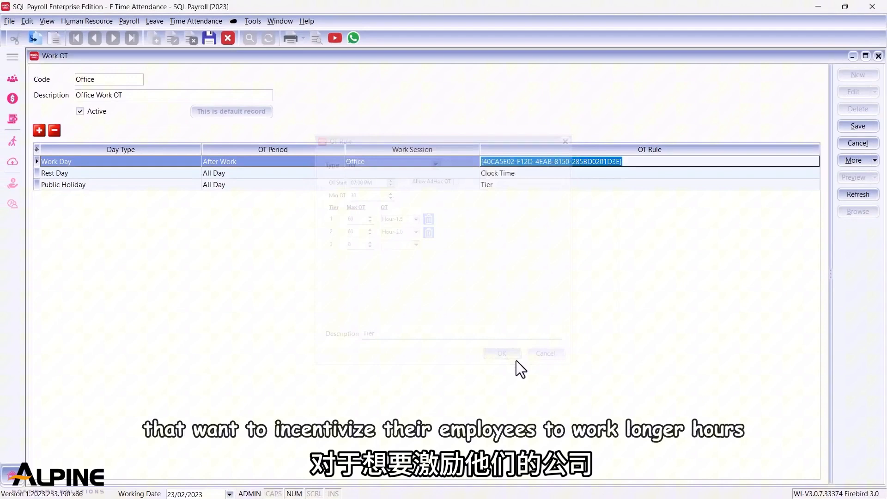
pyautogui.click(857, 126)
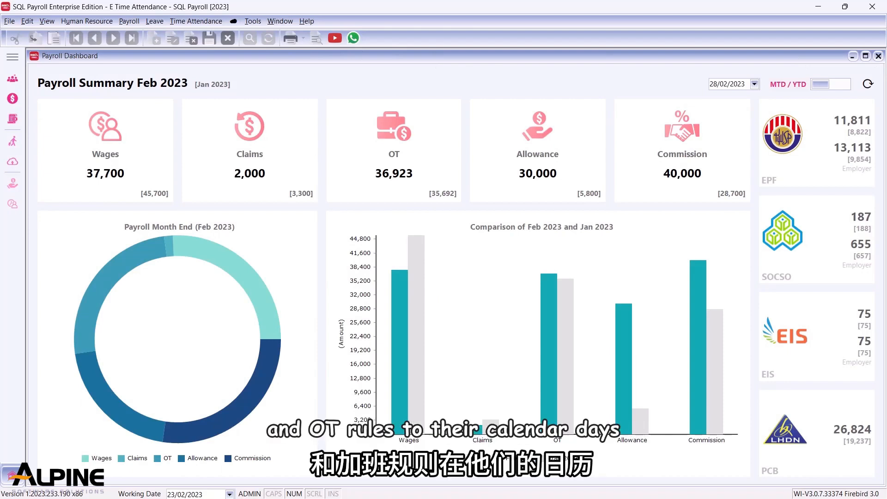
# Open Maintain Calendar and show the Department column in the employee list.
pyautogui.click(178, 22)
pyautogui.click(193, 66)
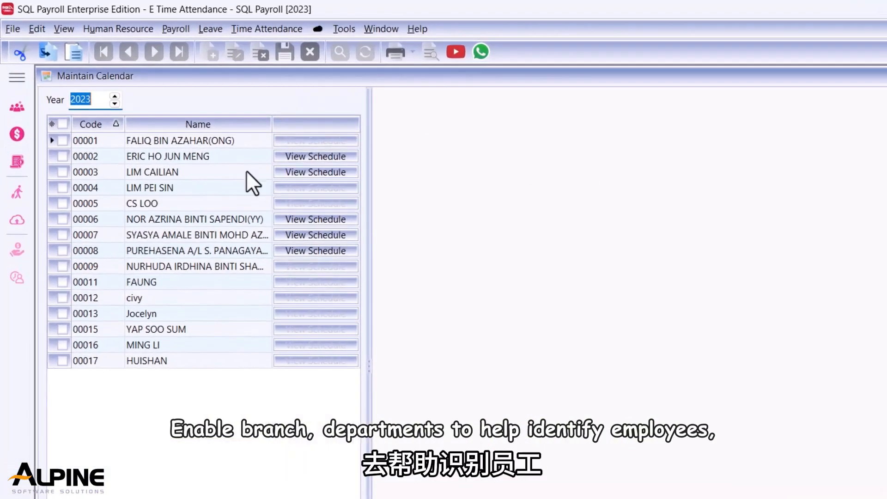
pyautogui.click(38, 91)
pyautogui.click(55, 227)
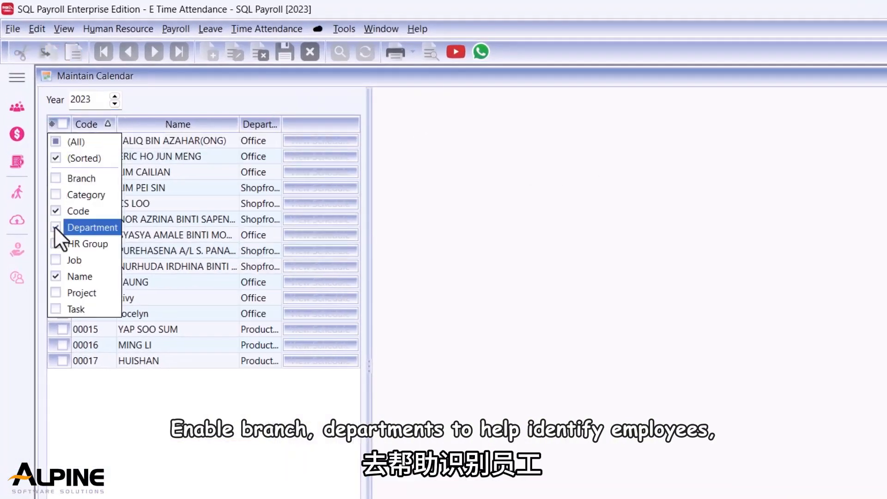
# Sort employees by department and tick all seven Office employees.
pyautogui.click(228, 123)
pyautogui.click(228, 124)
pyautogui.moveTo(62, 142); pyautogui.dragTo(60, 234)
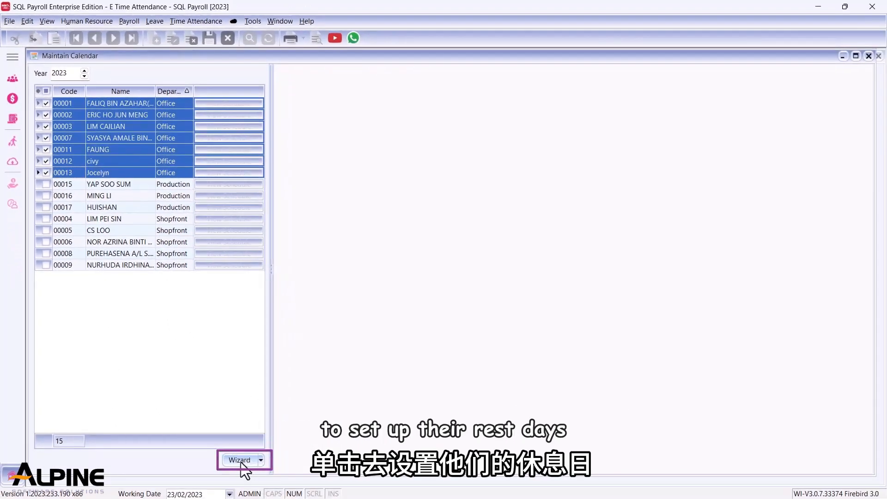
# Start the calendar wizard and set Saturday and Sunday as rest days.
pyautogui.click(239, 460)
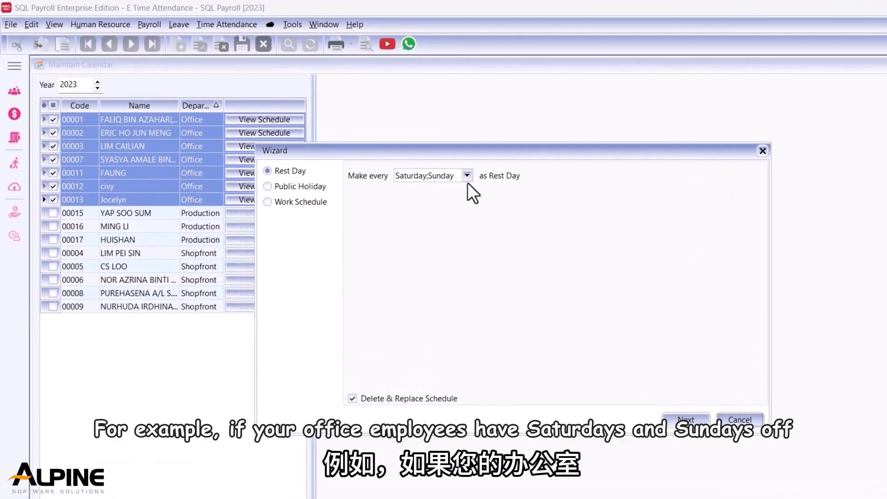
pyautogui.click(466, 175)
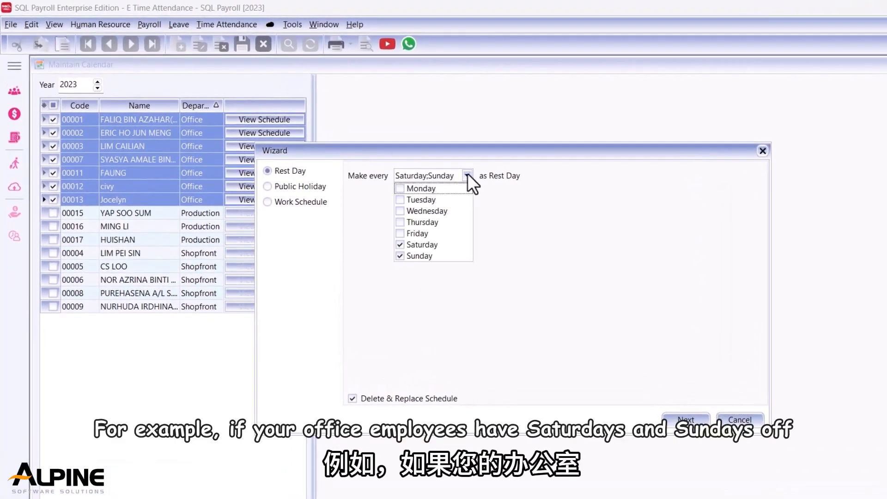
pyautogui.click(400, 234)
pyautogui.click(400, 233)
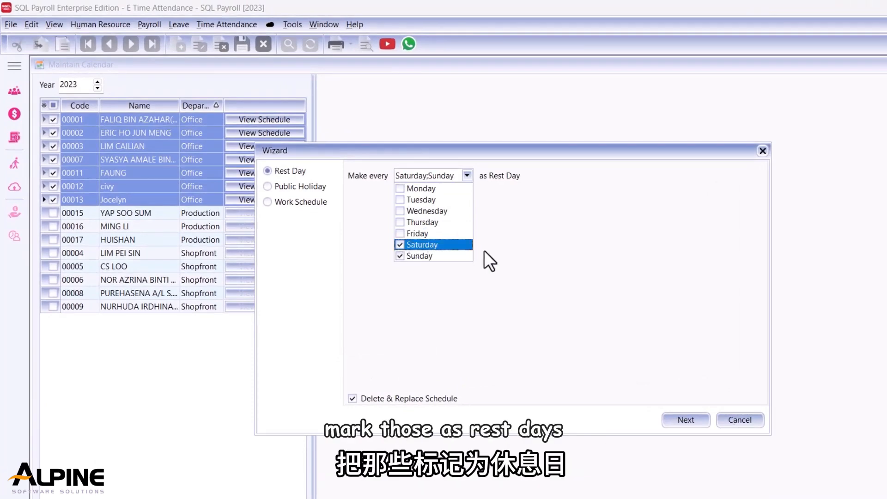
pyautogui.click(670, 415)
# Mark 1 April 2023 as a public holiday in the wizard and continue.
pyautogui.click(489, 221)
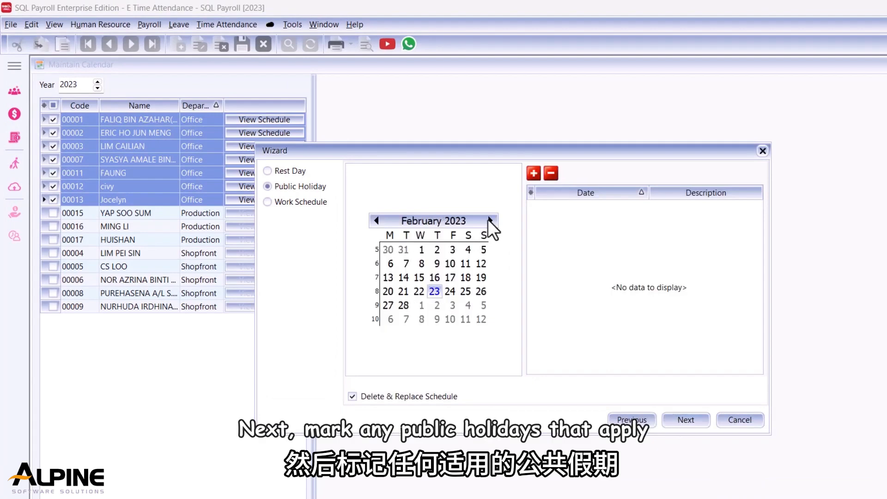
pyautogui.click(489, 221)
pyautogui.click(489, 220)
pyautogui.click(466, 249)
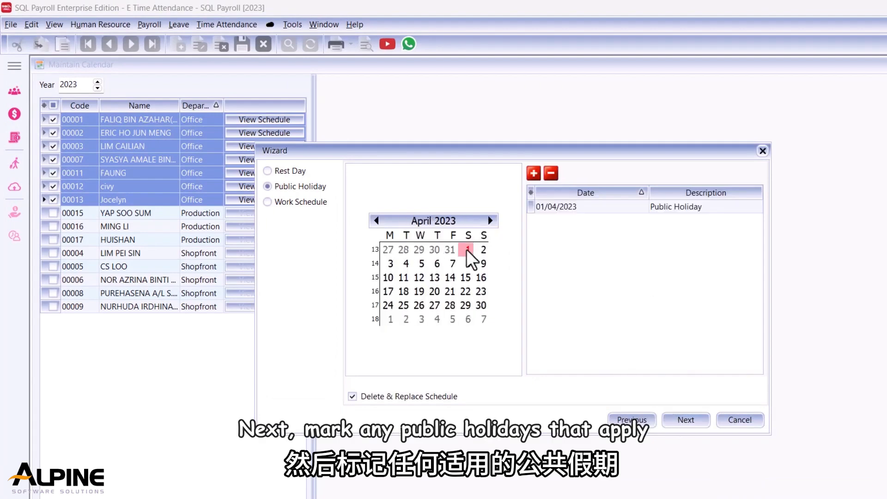
pyautogui.click(682, 422)
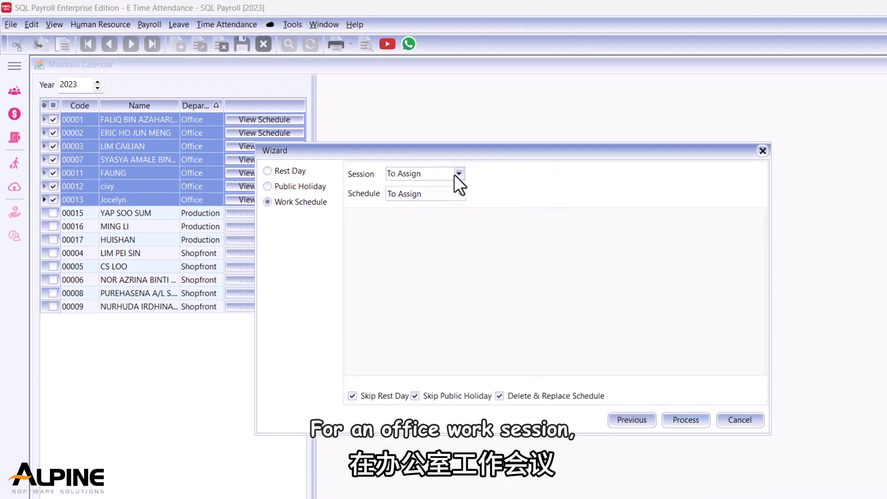
# Set the work schedule session to Office and the schedule to By Months.
pyautogui.click(456, 173)
pyautogui.click(450, 201)
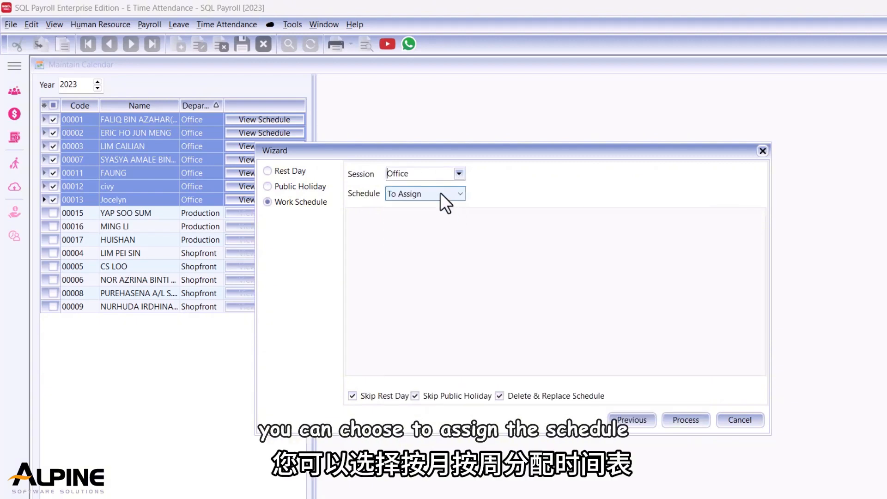
pyautogui.click(440, 193)
pyautogui.click(435, 216)
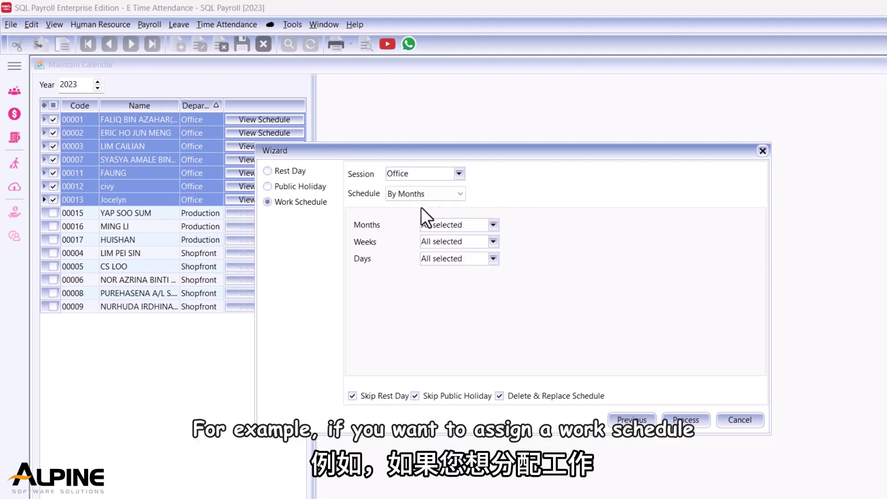
# Try limiting the schedule months to June only, then reselect all months.
pyautogui.click(492, 225)
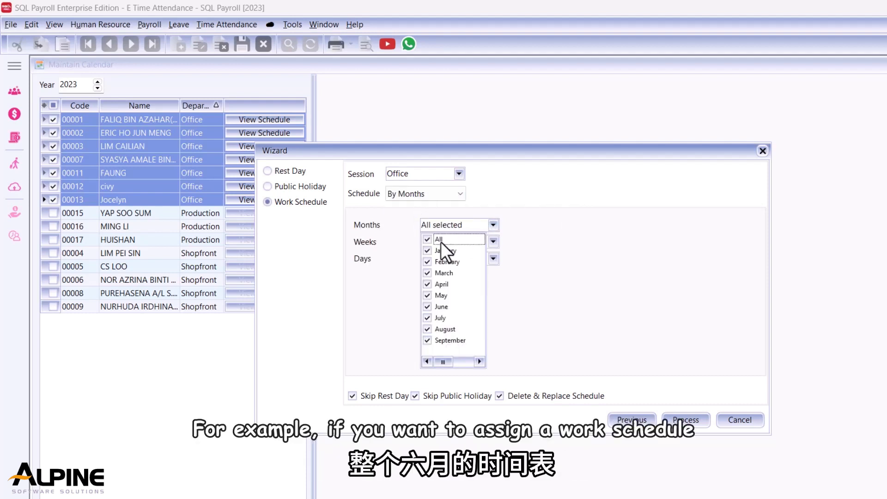
pyautogui.click(426, 239)
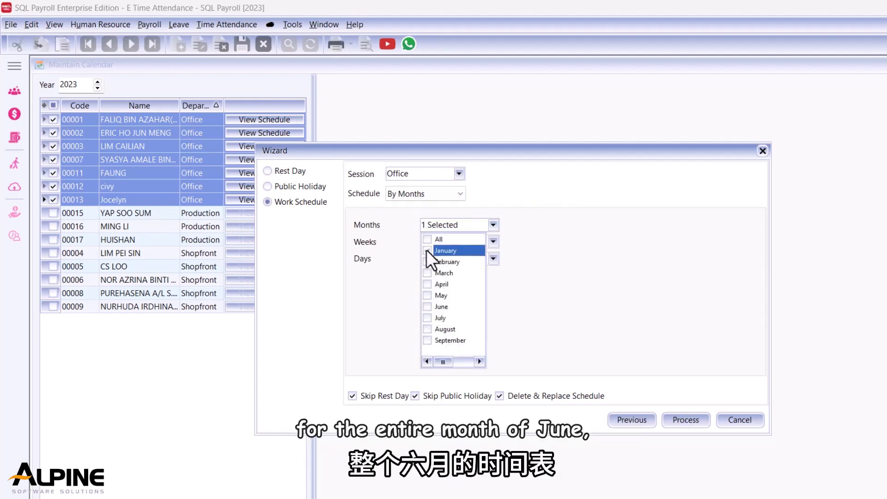
pyautogui.click(427, 306)
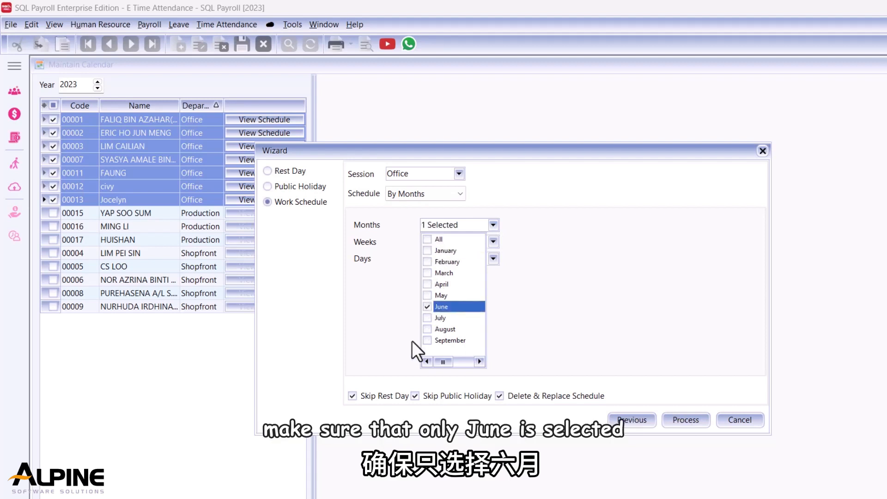
pyautogui.click(431, 239)
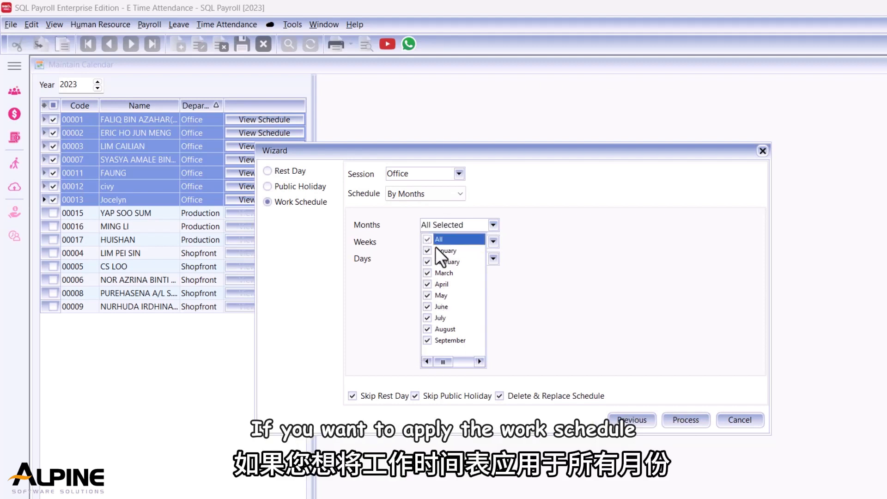
pyautogui.click(619, 358)
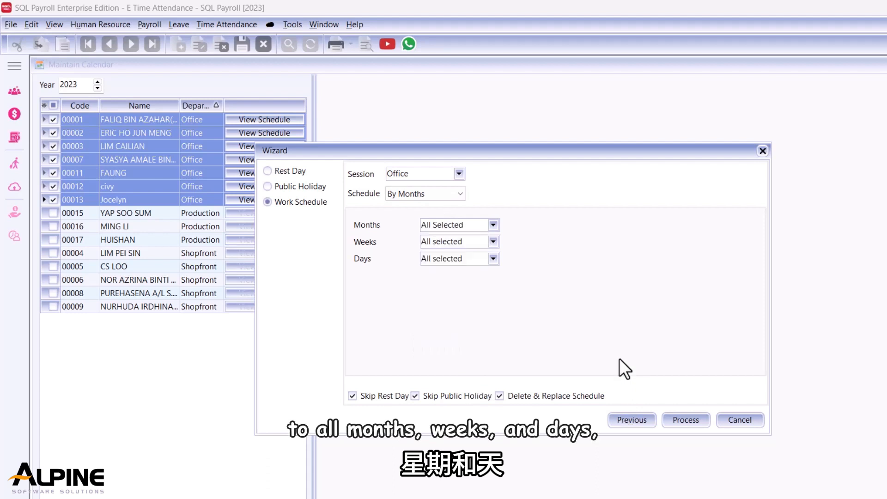
# Process the work schedule wizard and view the first employee's schedule.
pyautogui.click(682, 421)
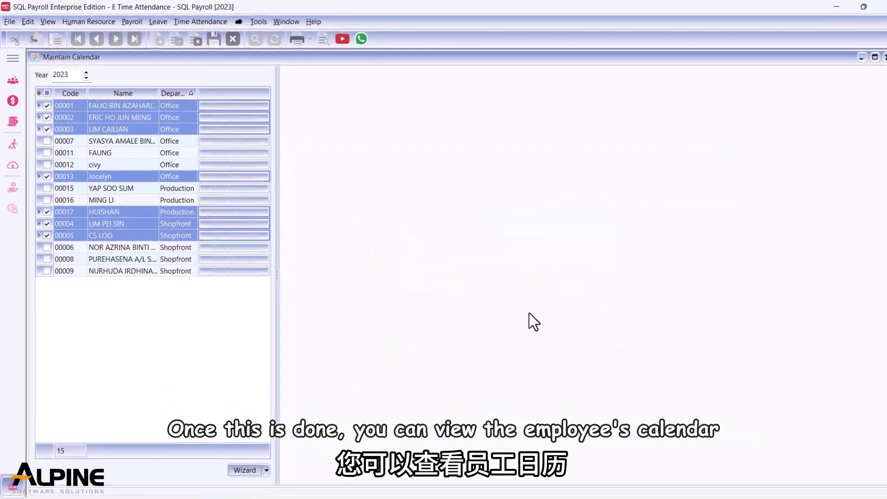
pyautogui.click(237, 107)
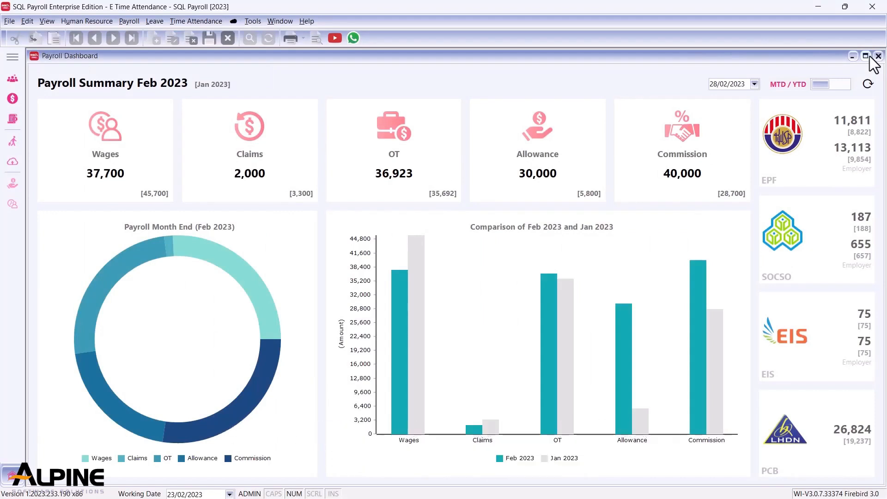
# Open Sync Cloud and sync all data.
pyautogui.click(232, 21)
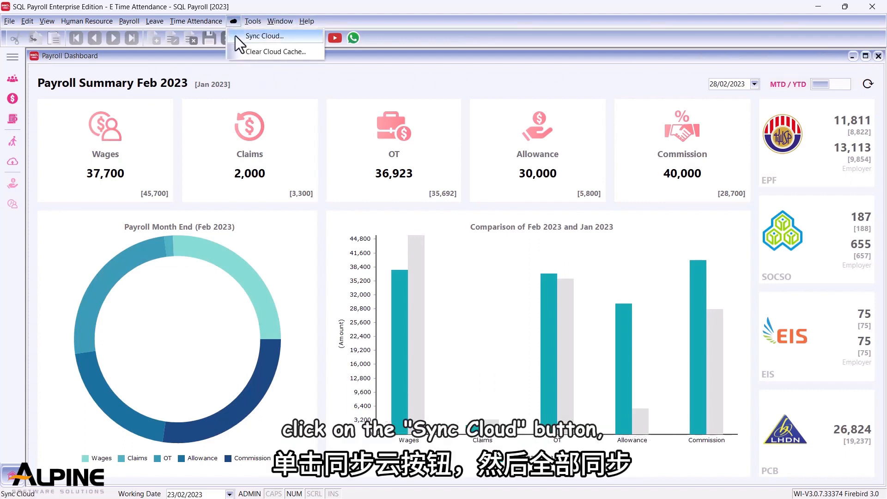
pyautogui.click(234, 35)
pyautogui.click(782, 80)
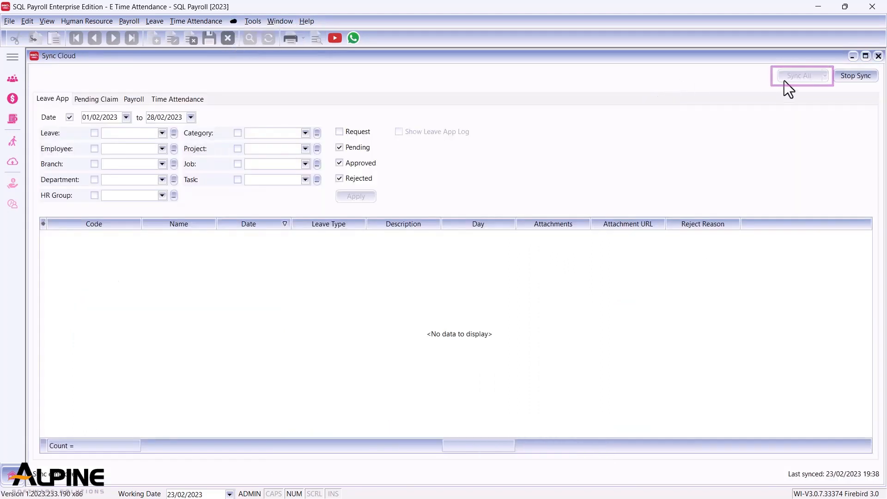
# Fill in the missing clock-outs for the first two employees, giving the second 20/02/2023 at 18:00.
pyautogui.click(564, 189)
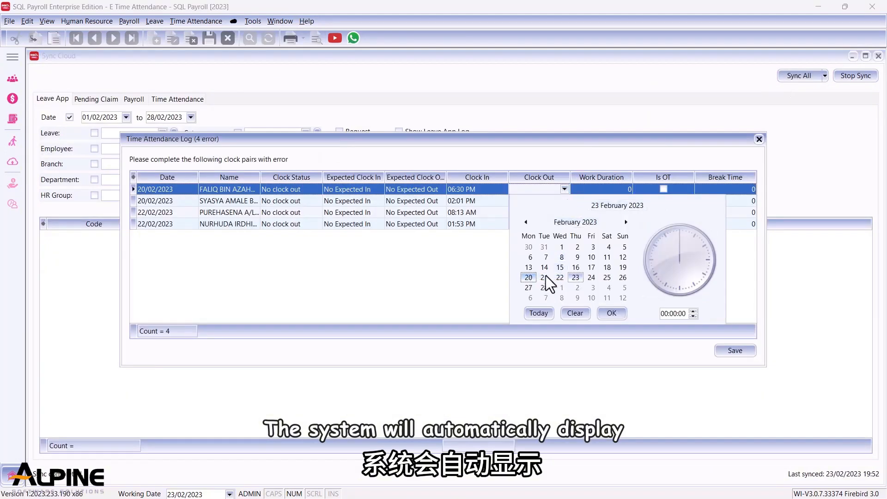
pyautogui.click(611, 313)
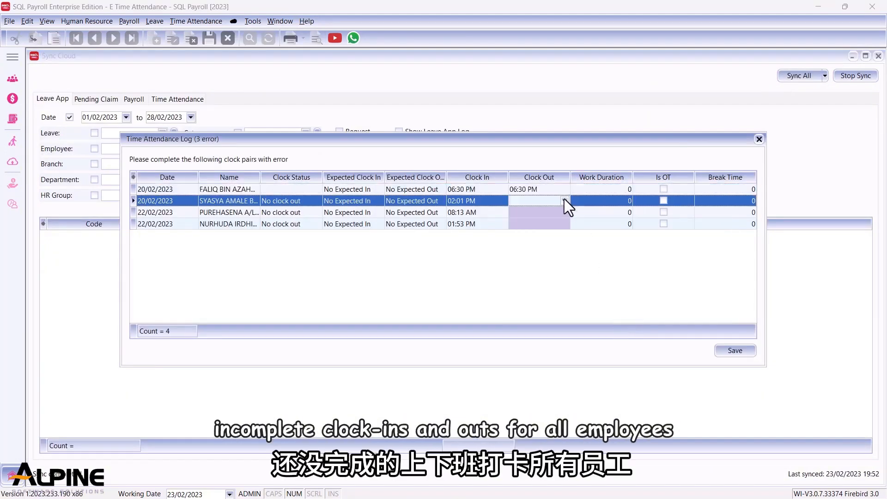
pyautogui.click(564, 200)
pyautogui.click(527, 290)
pyautogui.click(663, 325)
pyautogui.write('18:00:00')
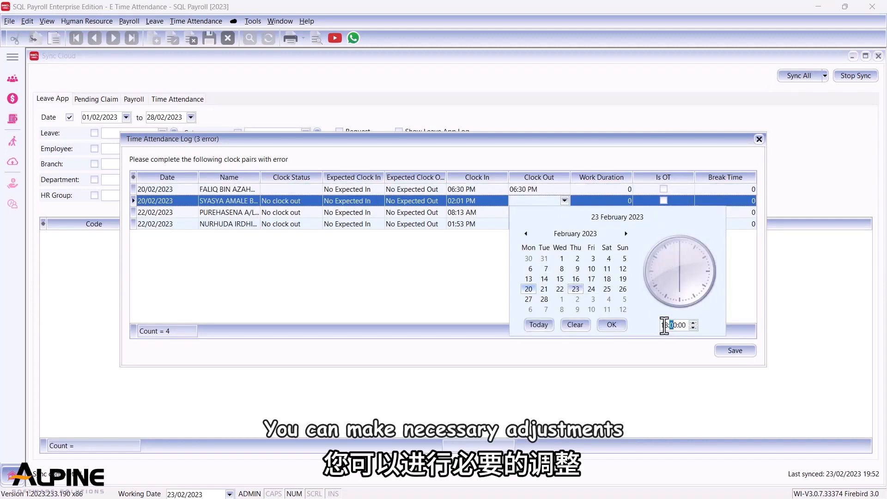
pyautogui.click(611, 324)
# Set the remaining missing clock-outs on 22/02/2023, with 18:30 for the third employee, and save the log.
pyautogui.click(564, 212)
pyautogui.click(560, 300)
pyautogui.click(665, 336)
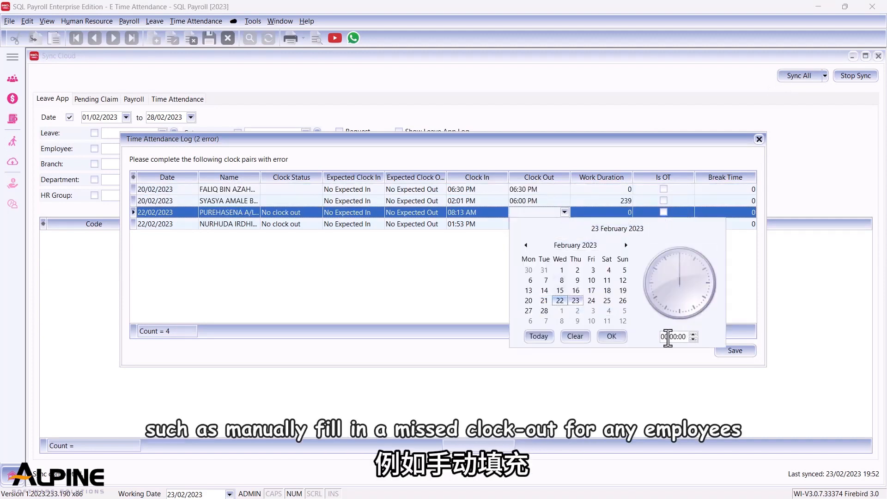
pyautogui.write('1830')
pyautogui.click(611, 337)
pyautogui.click(564, 224)
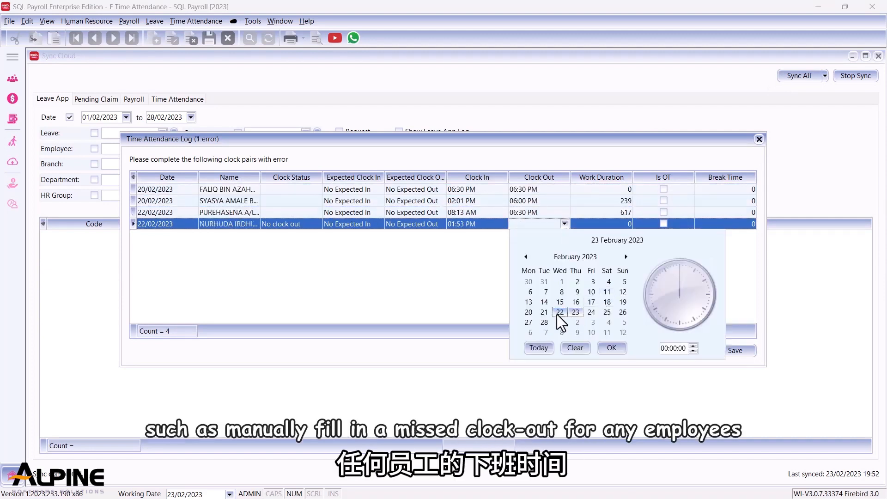
pyautogui.click(559, 312)
pyautogui.click(611, 347)
pyautogui.click(734, 351)
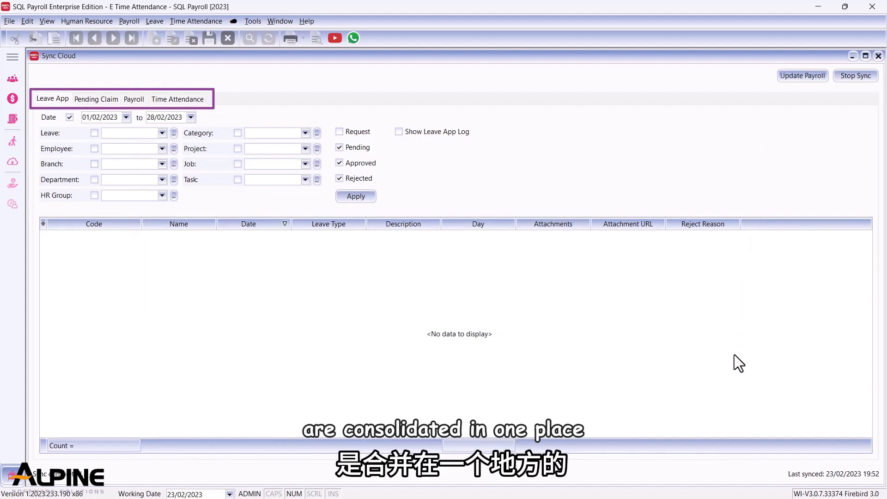
# Open the Time Attendance sync tab, review the attendance log, and expand the first OT record's details.
pyautogui.click(181, 102)
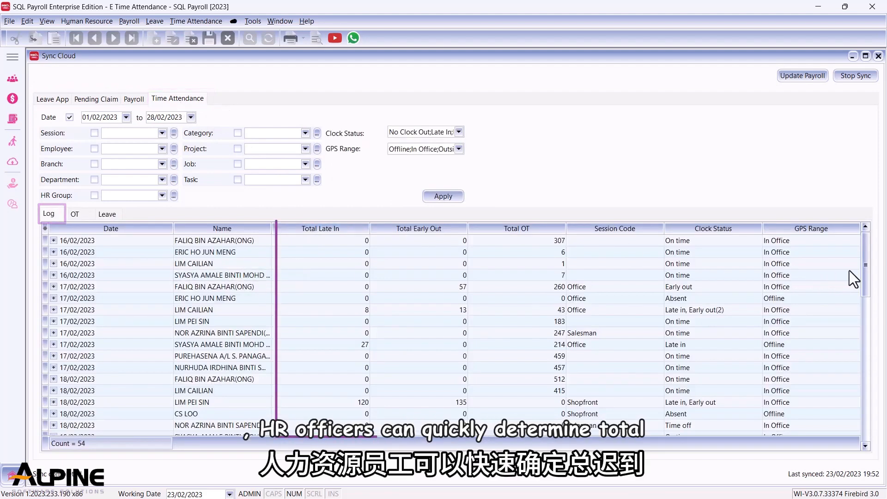
pyautogui.moveTo(865, 270); pyautogui.dragTo(852, 442)
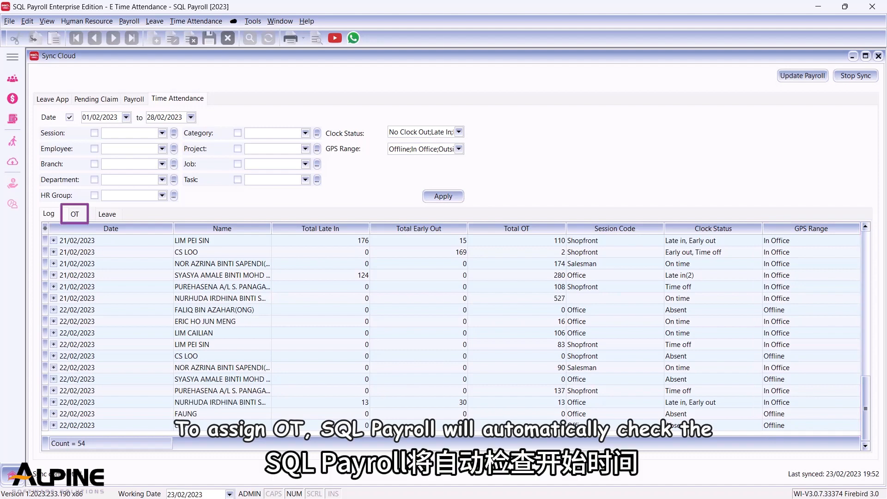
pyautogui.click(75, 214)
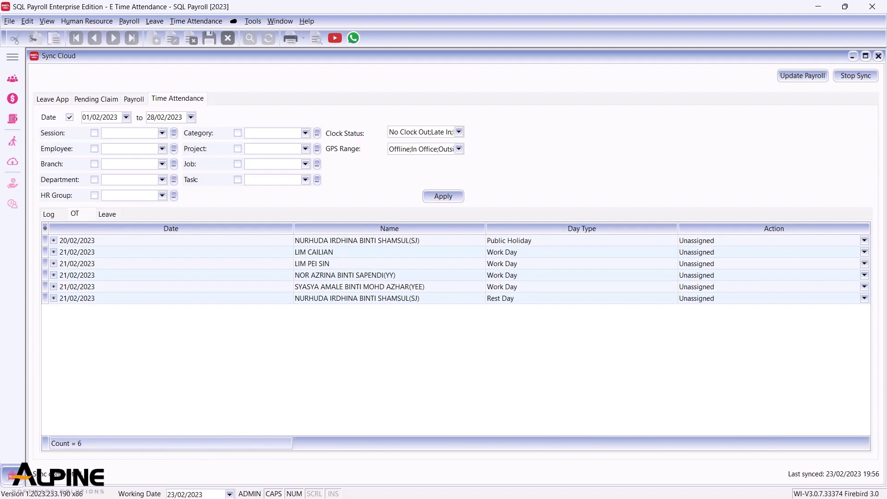
pyautogui.click(54, 240)
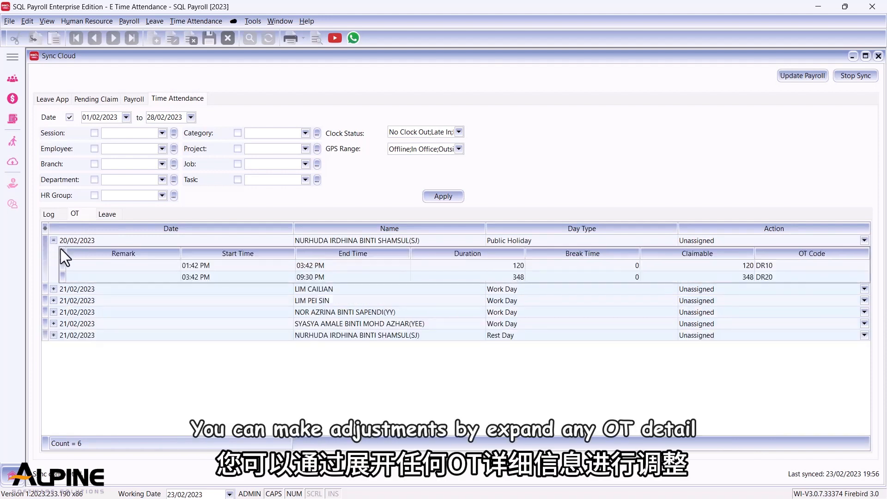
# Edit the first OT detail line and set its claimable minutes to 100, then save.
pyautogui.click(98, 269)
pyautogui.rightClick(98, 270)
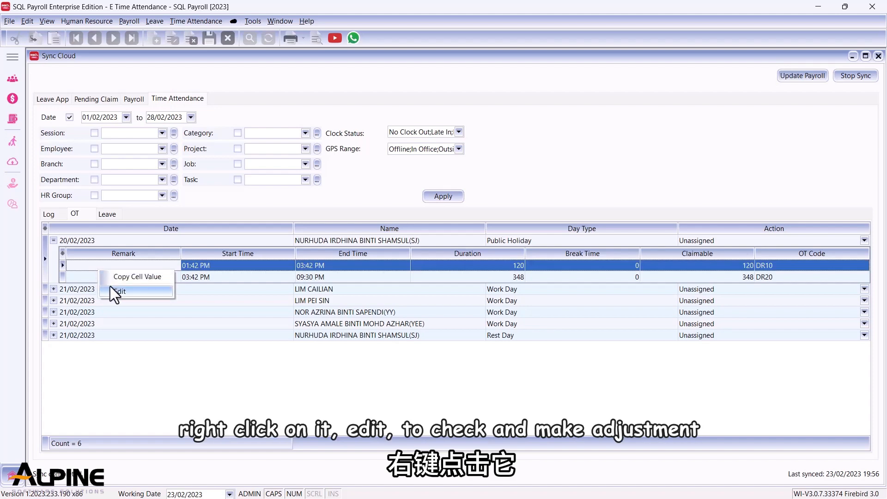
pyautogui.click(111, 288)
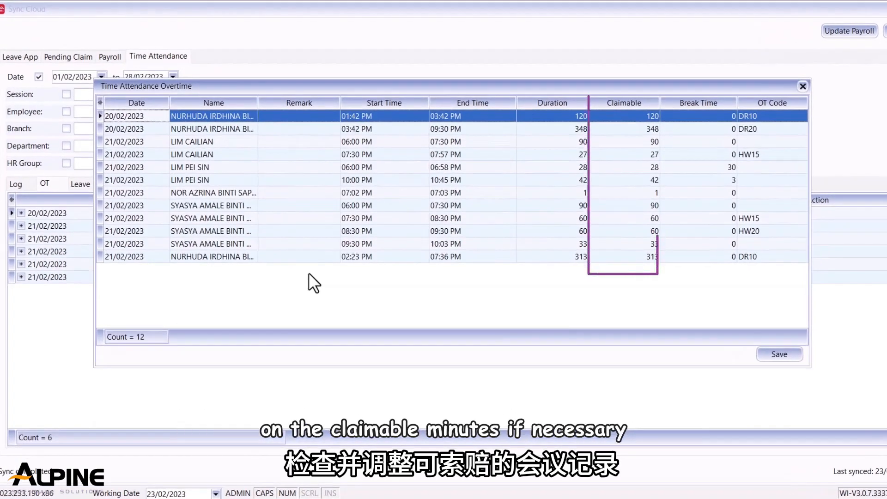
pyautogui.click(616, 117)
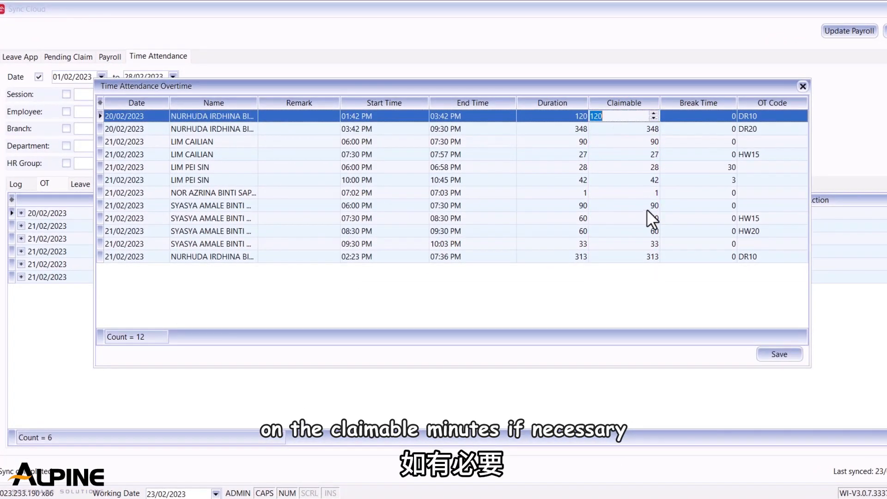
pyautogui.write('100')
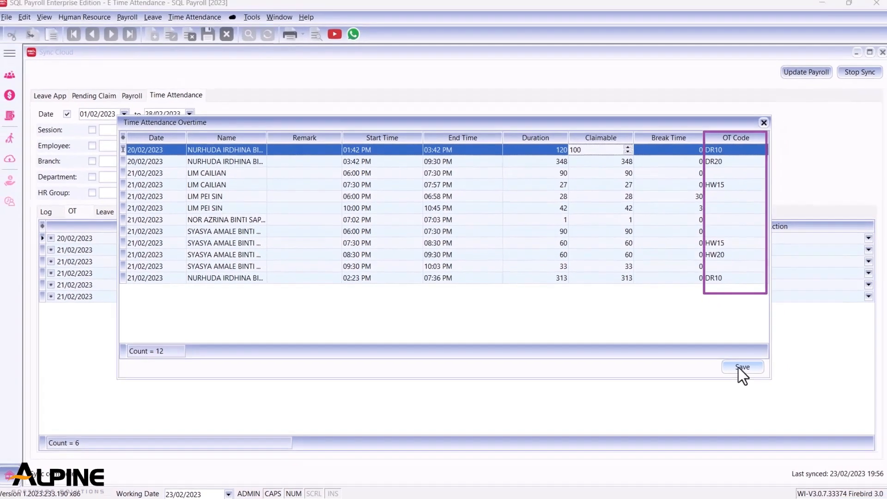
pyautogui.click(779, 354)
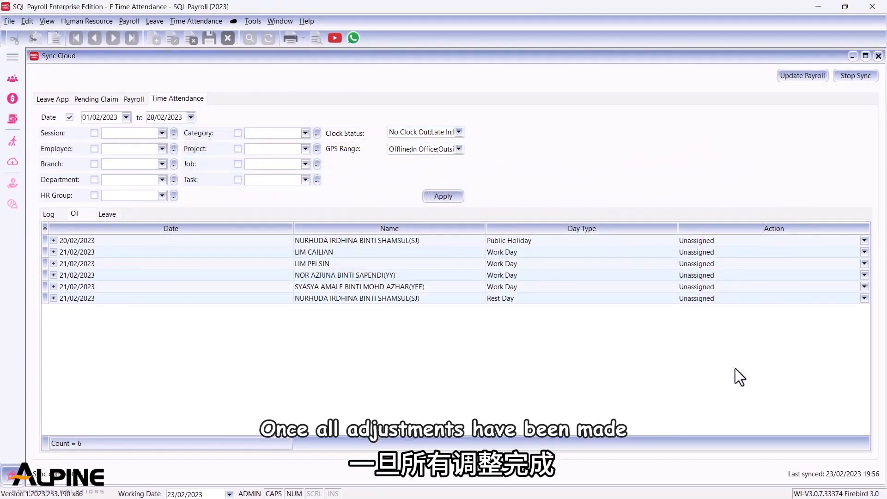
# Set the OT actions to Overtime for the first record, Cancelled for the second, and Overtime for the third and fourth.
pyautogui.click(863, 240)
pyautogui.click(758, 260)
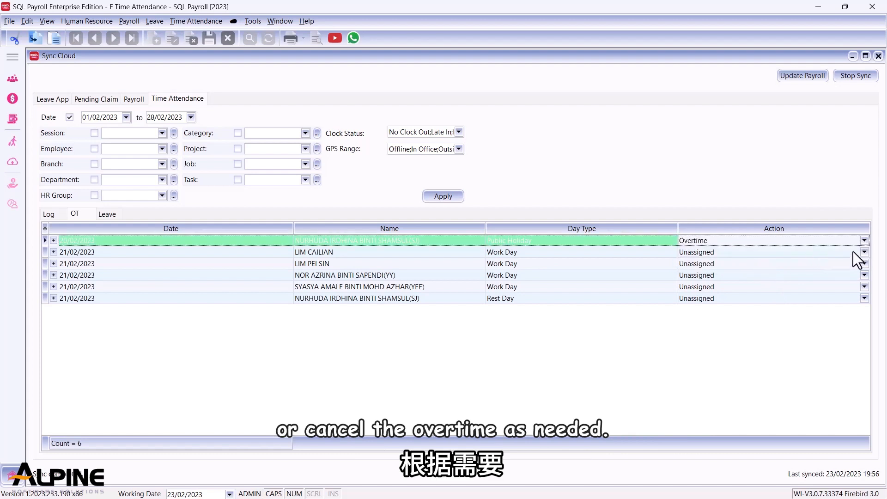
pyautogui.click(852, 252)
pyautogui.click(864, 252)
pyautogui.click(821, 279)
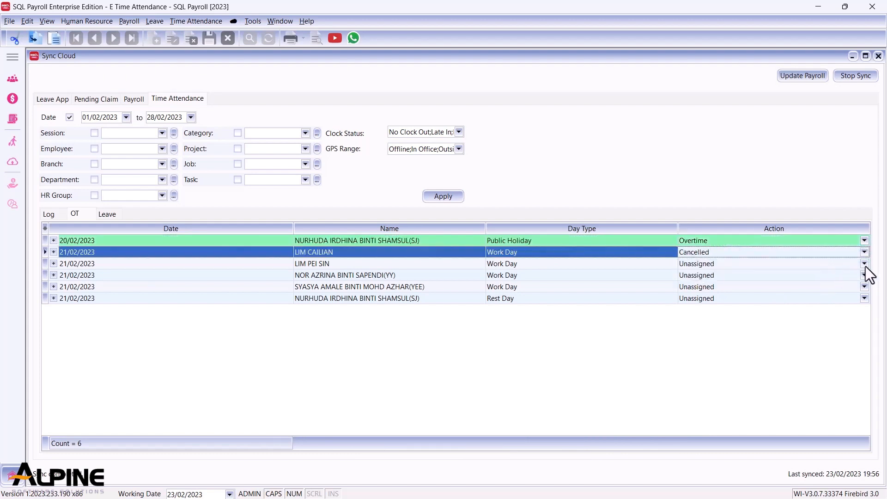
pyautogui.click(864, 263)
pyautogui.click(815, 284)
pyautogui.click(863, 275)
pyautogui.click(817, 293)
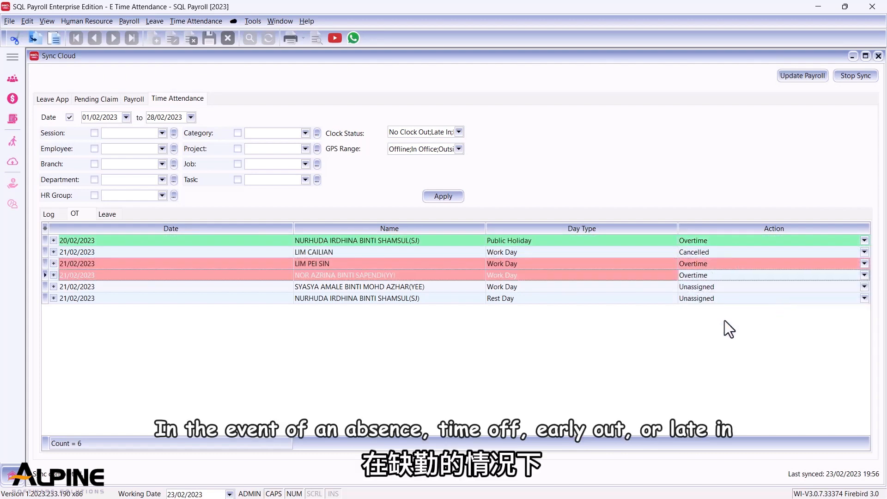
# In the Leave records, set the first two 18/02/2023 entries to Unpaid Leave with leave type UL.
pyautogui.click(110, 214)
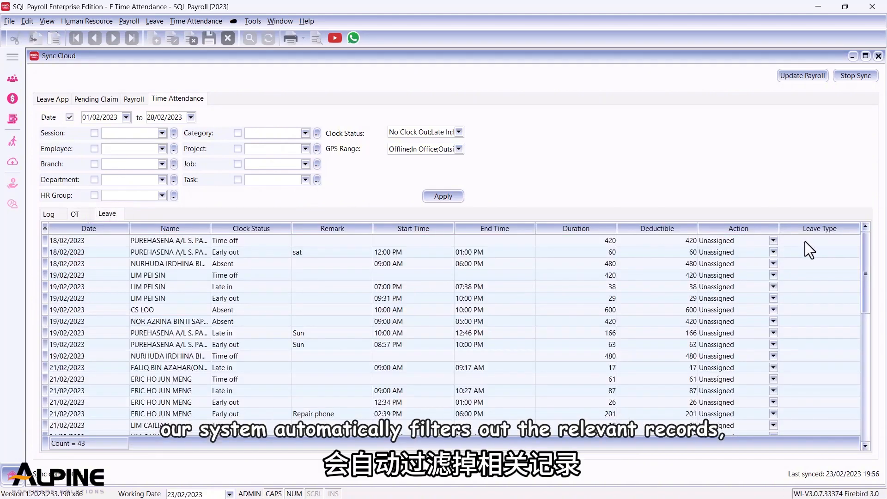
pyautogui.click(773, 241)
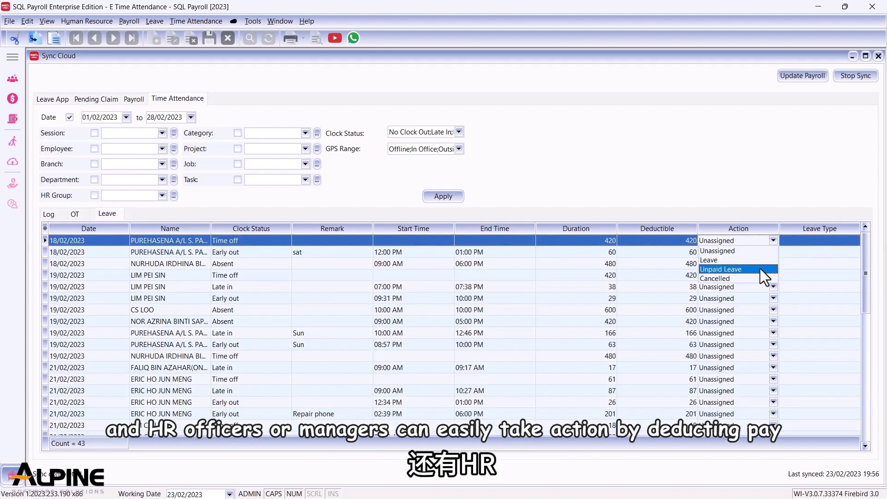
pyautogui.click(760, 268)
pyautogui.click(851, 241)
pyautogui.click(851, 241)
pyautogui.click(797, 265)
pyautogui.click(769, 252)
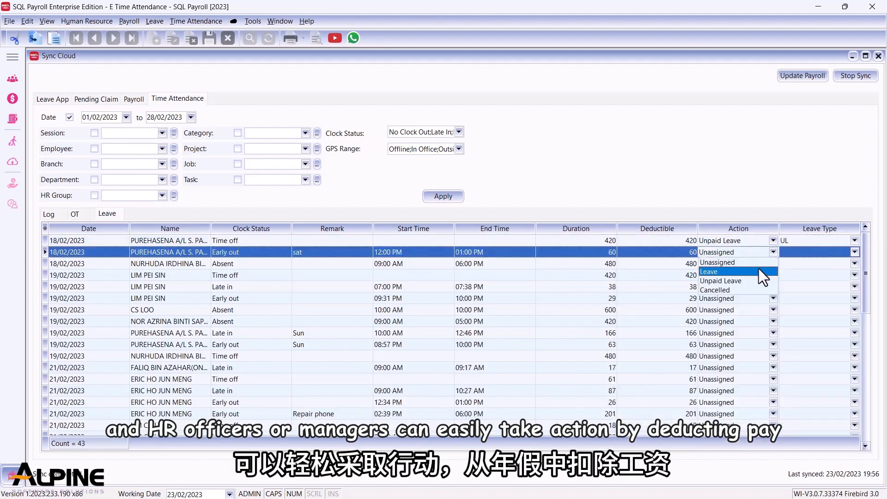
pyautogui.click(756, 279)
pyautogui.click(854, 251)
pyautogui.click(795, 277)
# Set the absence to Leave with type AL and the following time-off to Leave with type MC.
pyautogui.click(758, 264)
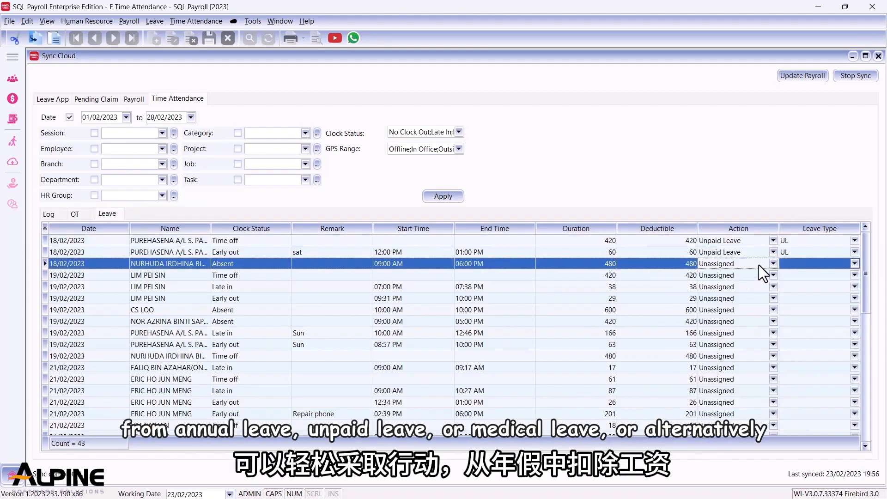
pyautogui.click(747, 284)
pyautogui.click(853, 263)
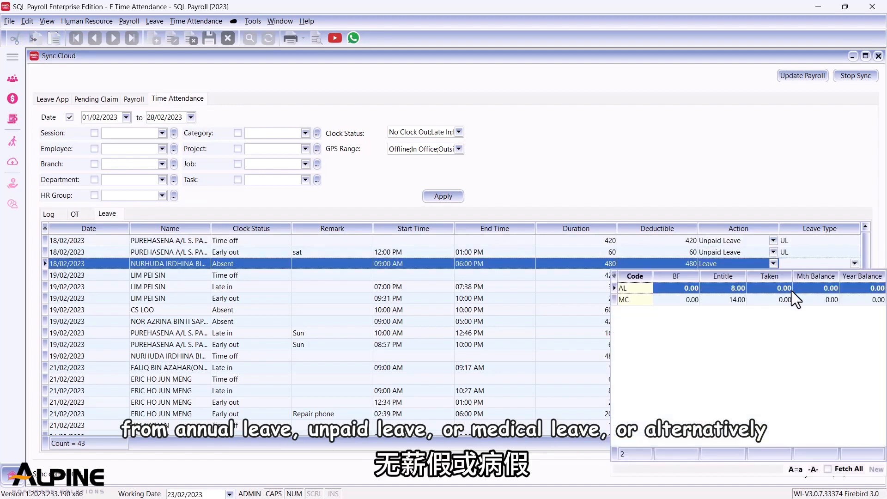
pyautogui.click(791, 289)
pyautogui.click(721, 277)
pyautogui.click(769, 275)
pyautogui.click(756, 296)
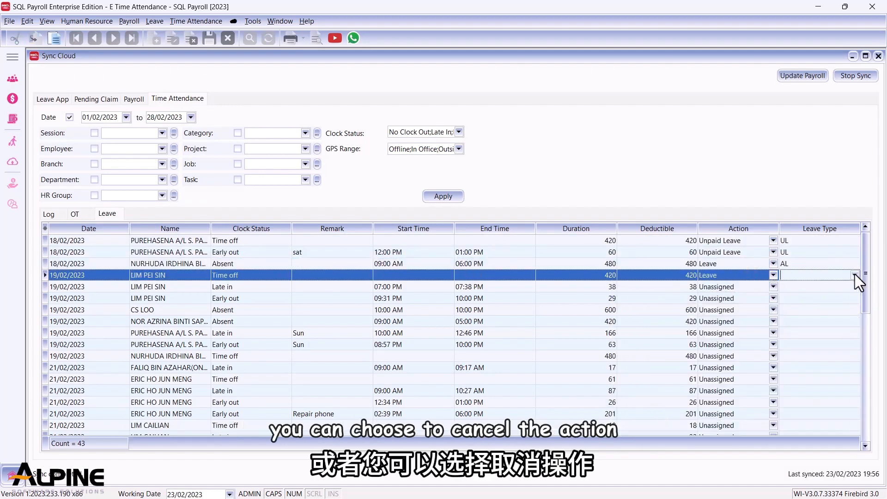
pyautogui.click(854, 275)
pyautogui.click(789, 310)
# Cancel the action for the 19/02/2023 late-in record, update payroll, and close the sync window.
pyautogui.click(772, 286)
pyautogui.click(749, 326)
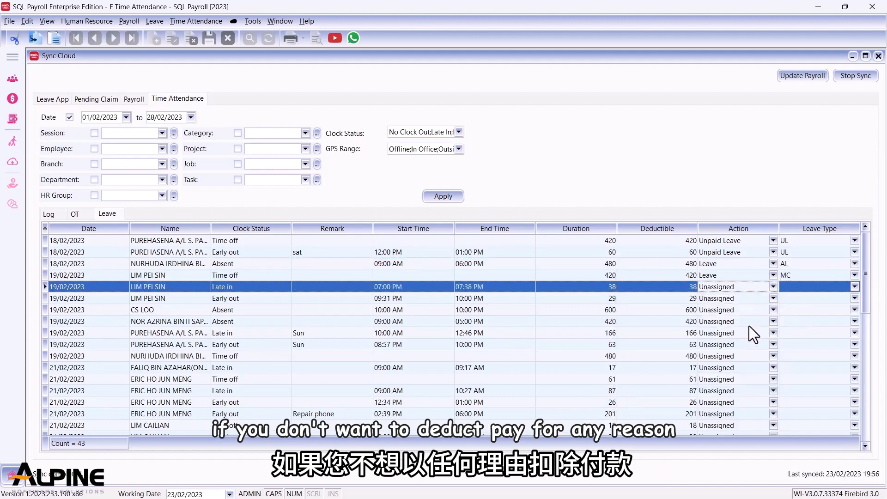
pyautogui.click(785, 76)
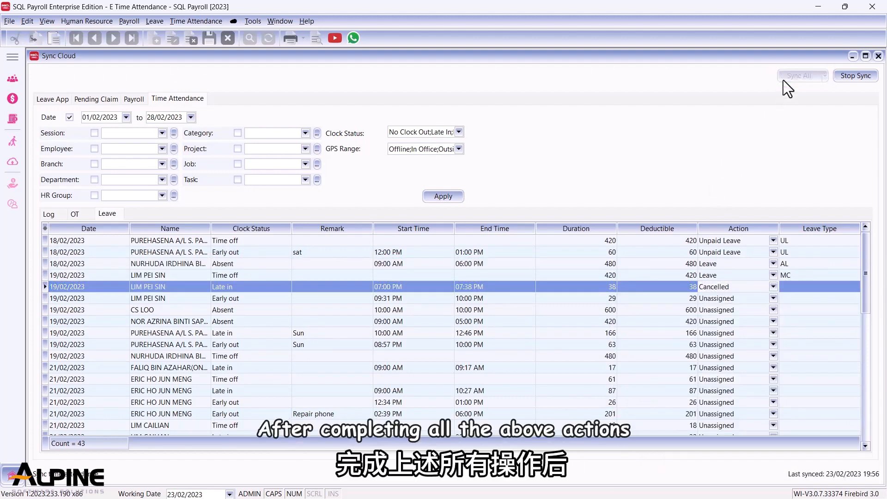
pyautogui.click(878, 56)
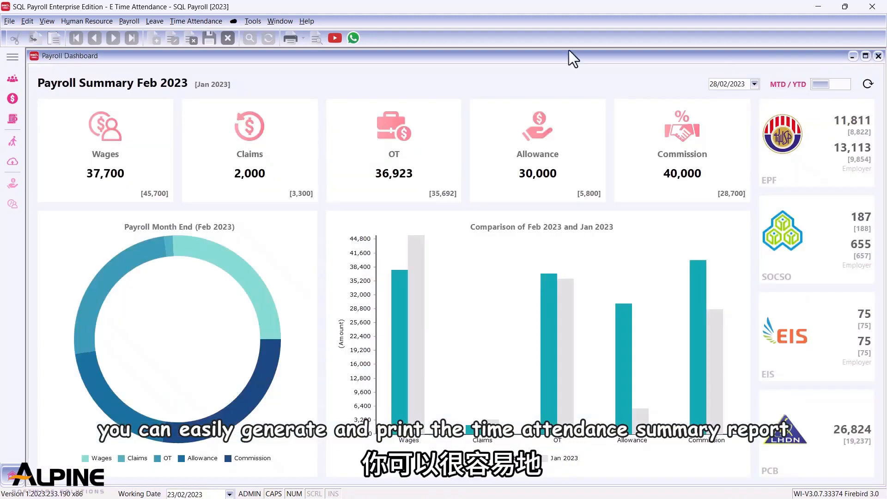
# Open Print Time Attendance Summary and generate it for 01/02/2023 to 22/02/2023.
pyautogui.click(184, 21)
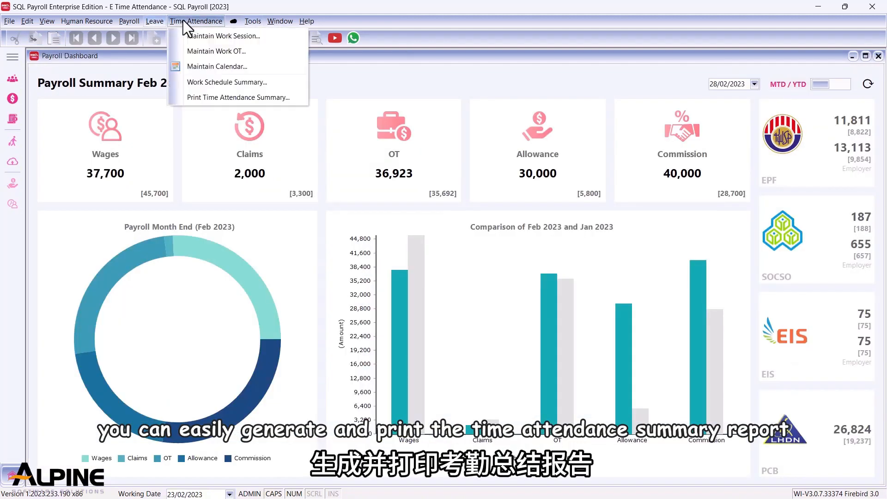
pyautogui.click(192, 97)
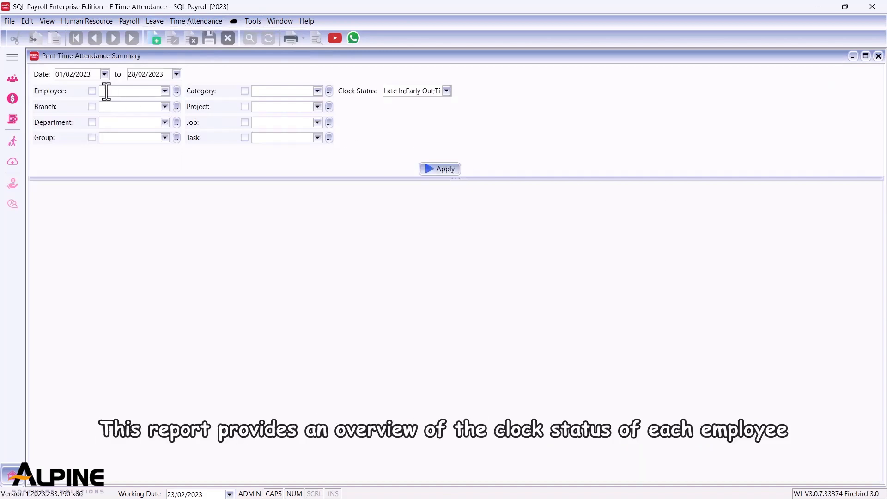
pyautogui.doubleClick(131, 75)
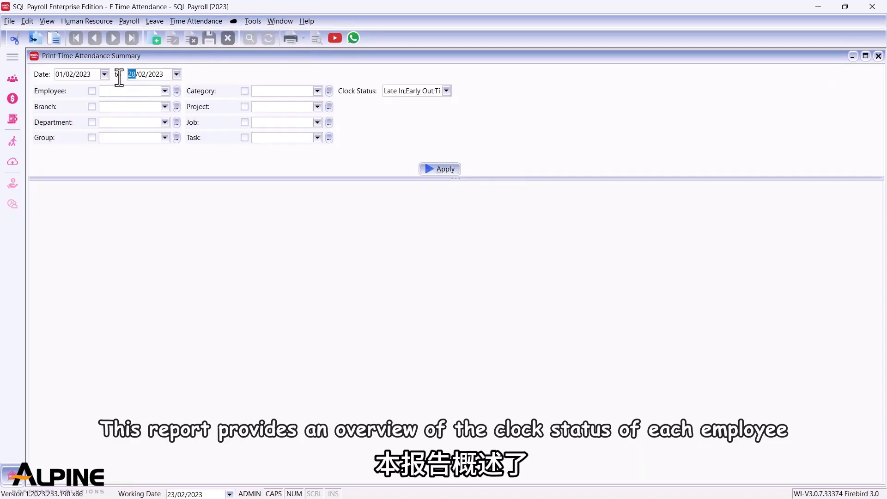
pyautogui.write('22')
pyautogui.click(439, 169)
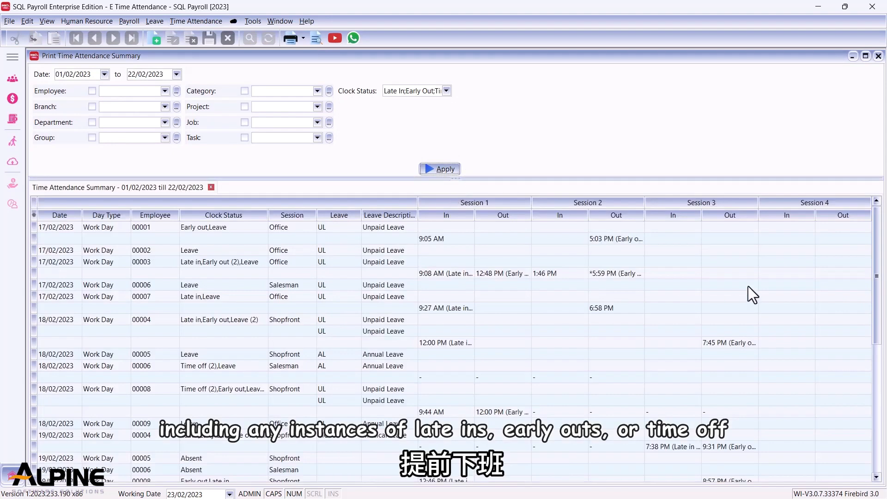
# Preview the summary using the TA.Attendance2.Report layout.
pyautogui.scroll(-1, 879, 312)
pyautogui.moveTo(876, 311); pyautogui.dragTo(852, 434)
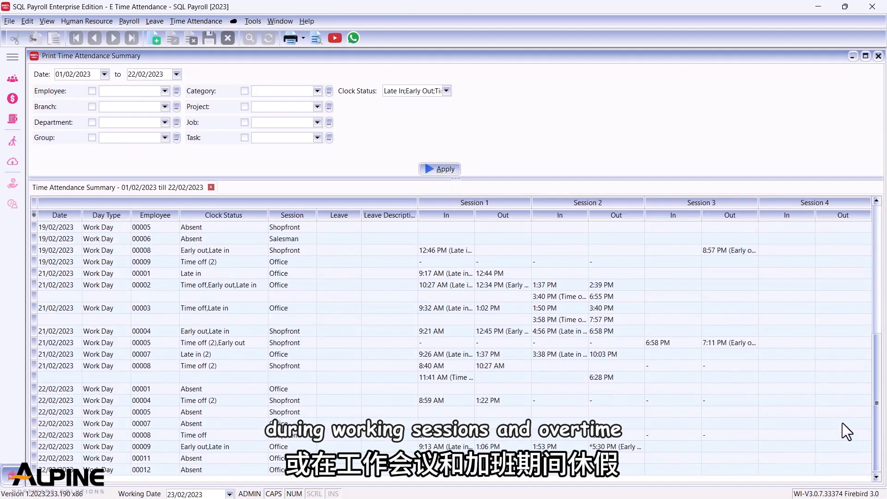
pyautogui.click(311, 37)
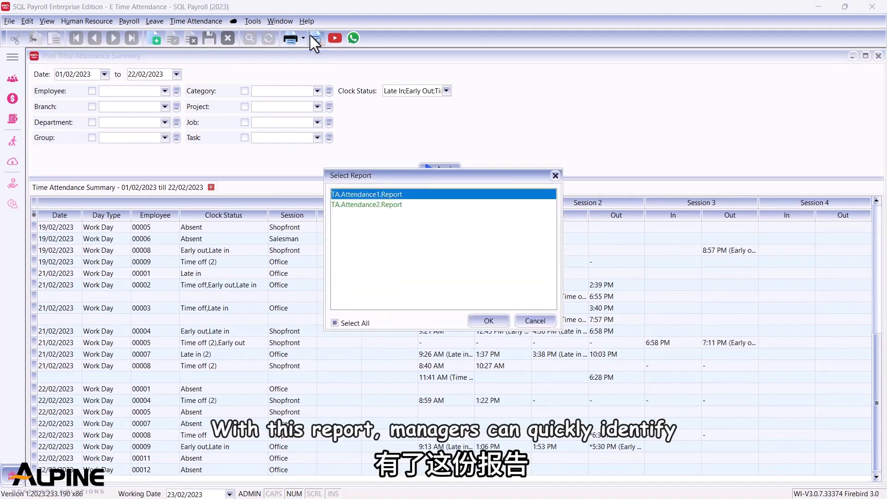
pyautogui.click(385, 204)
pyautogui.click(481, 320)
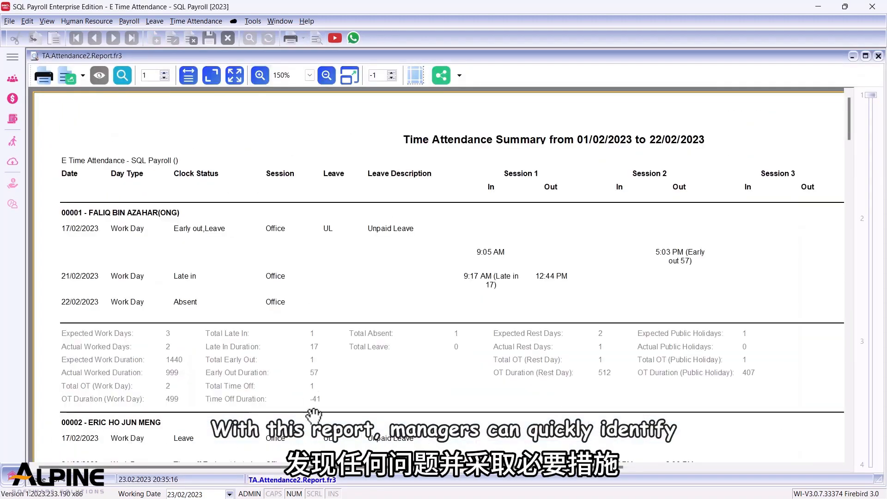
pyautogui.moveTo(307, 479); pyautogui.dragTo(483, 473)
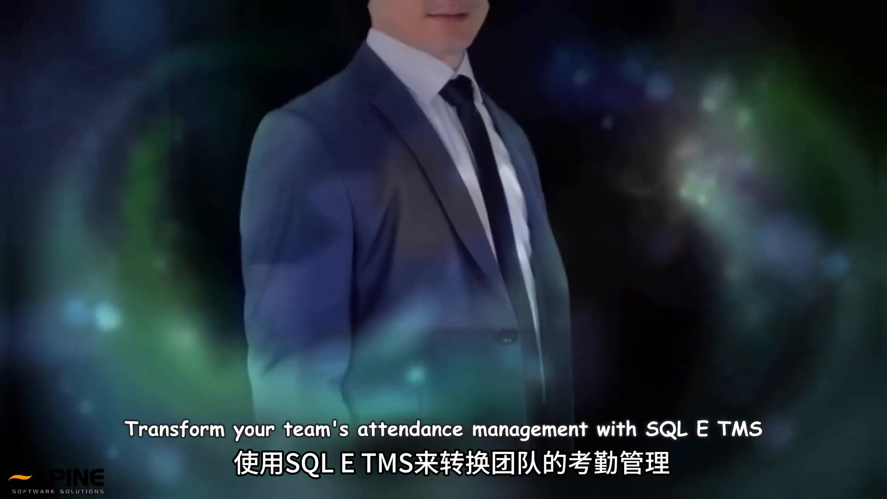